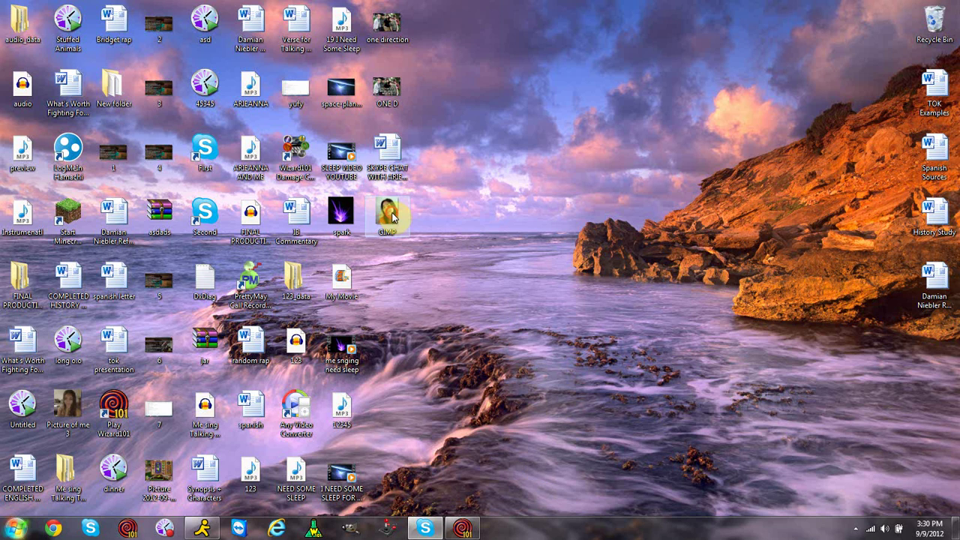
Step: Open the pinned portrait image named GIMP in the GIMP image editor
{"action": "right_click", "coordinate": [354, 528]}
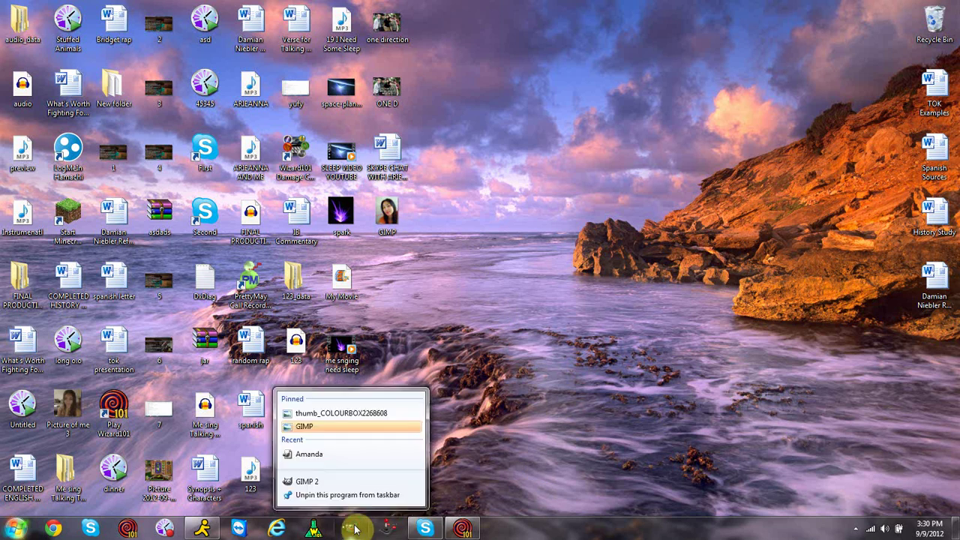
{"action": "left_click", "coordinate": [364, 424]}
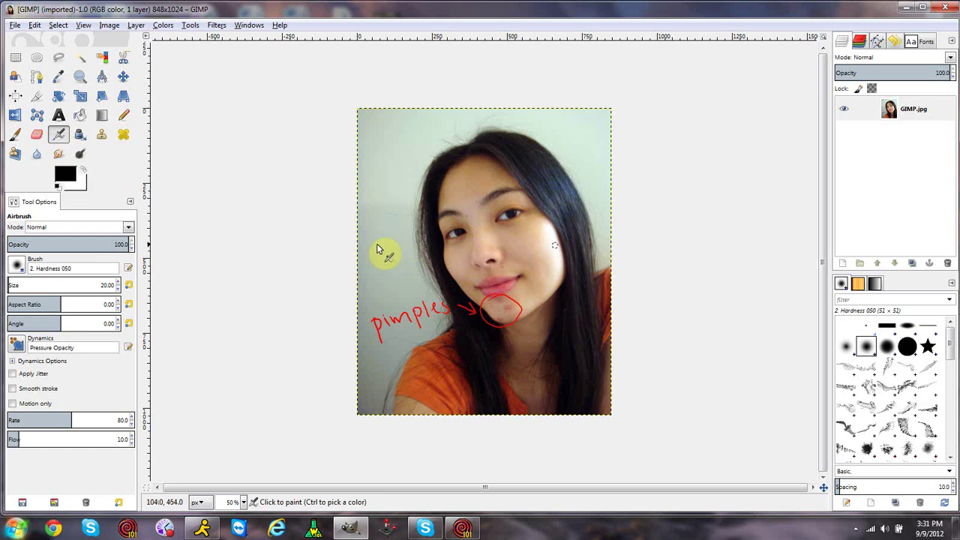
Step: Set up the Clone tool for retouching the circled chin area, with a brush size of 7.17 and jitter applied
{"action": "left_click", "coordinate": [81, 78]}
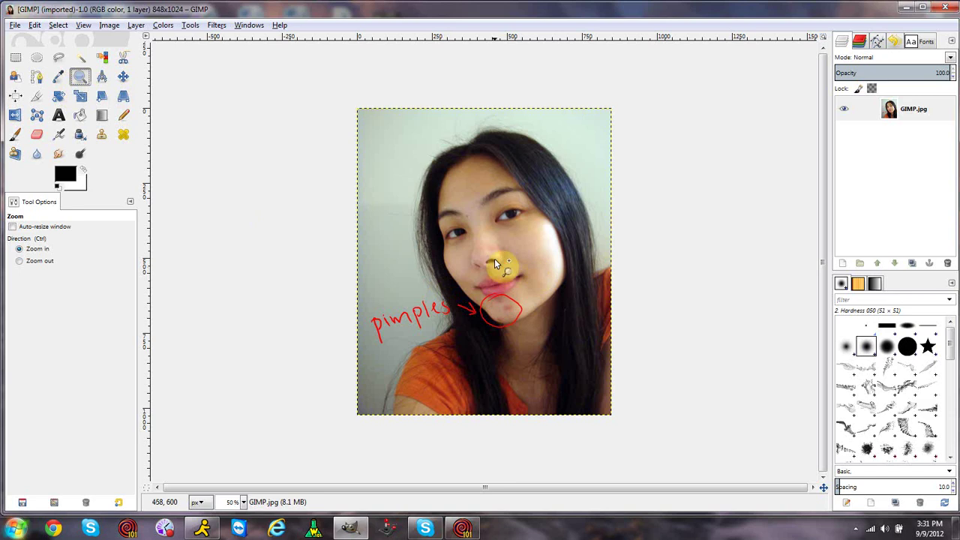
{"action": "left_click", "coordinate": [518, 338]}
{"action": "left_click", "coordinate": [516, 335]}
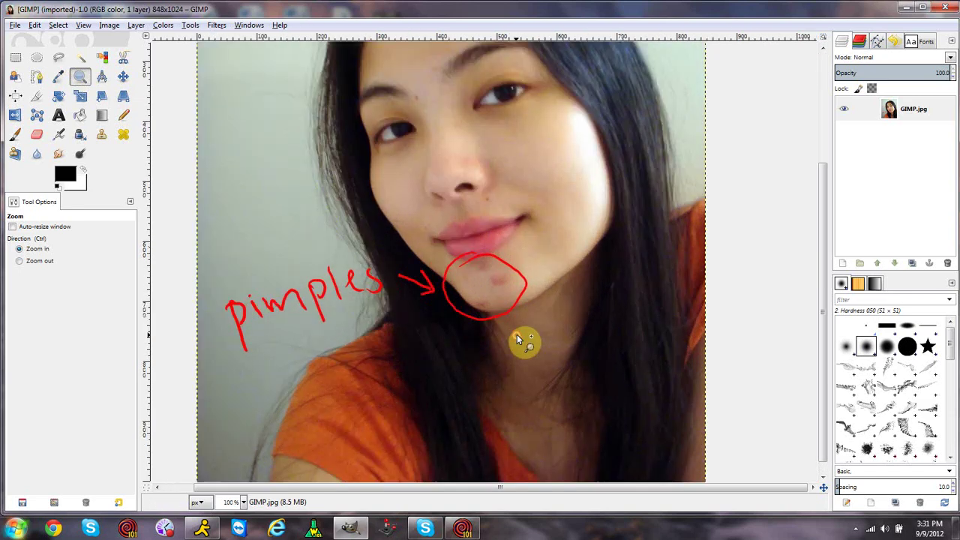
{"action": "left_click", "coordinate": [516, 335]}
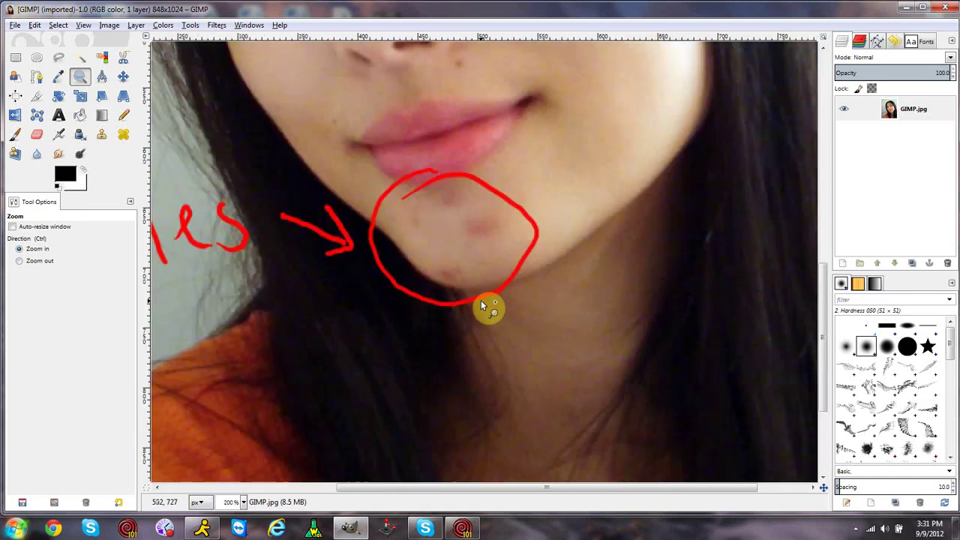
{"action": "left_click", "coordinate": [443, 244]}
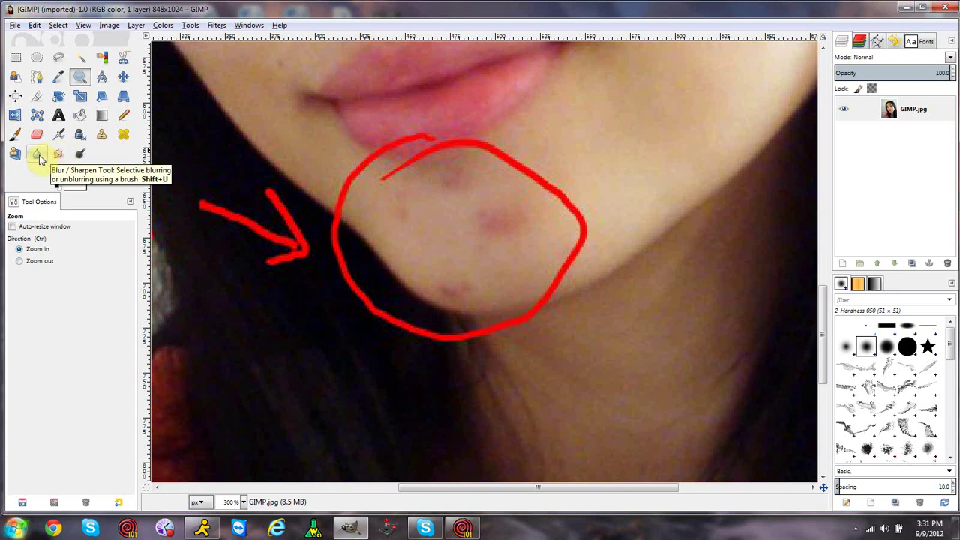
{"action": "left_click", "coordinate": [102, 135]}
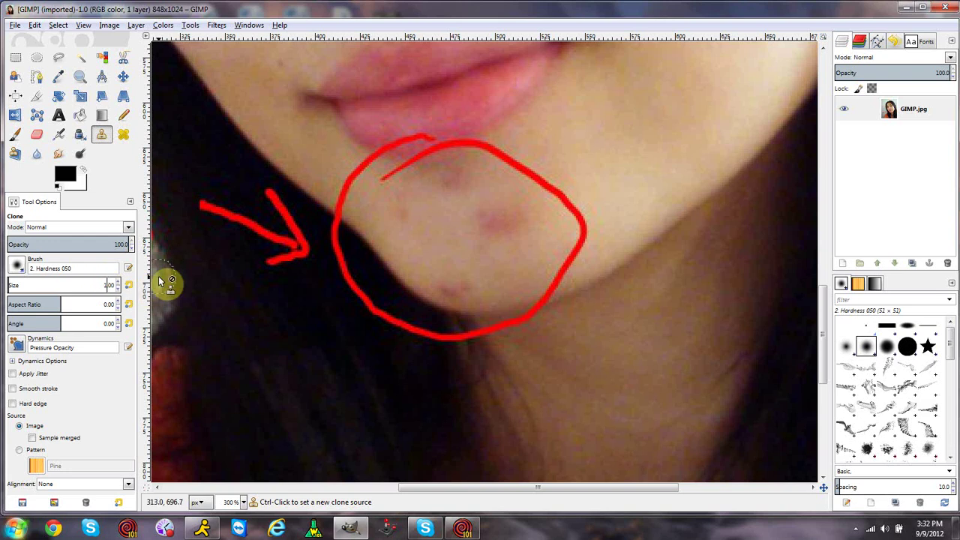
{"action": "left_click", "coordinate": [461, 248], "text": "ctrl"}
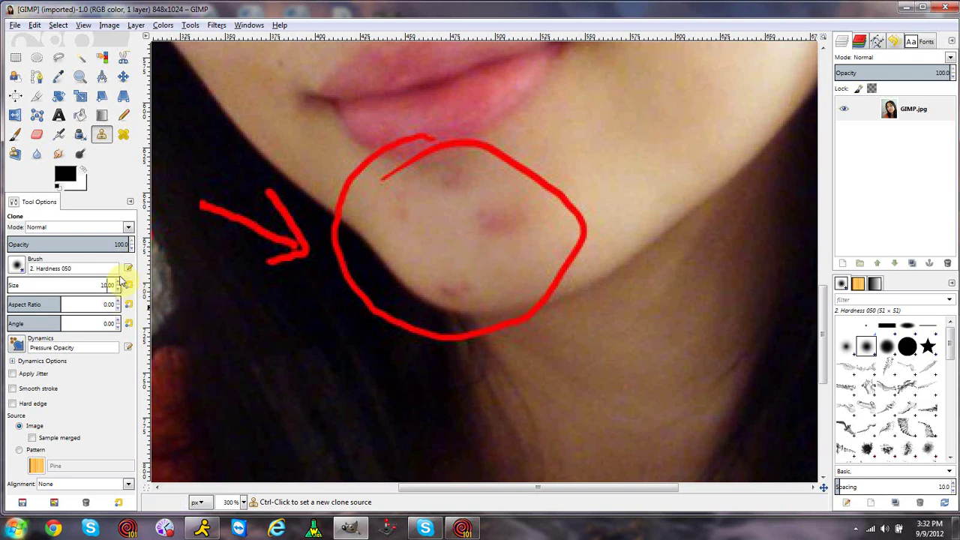
{"action": "left_click", "coordinate": [107, 375]}
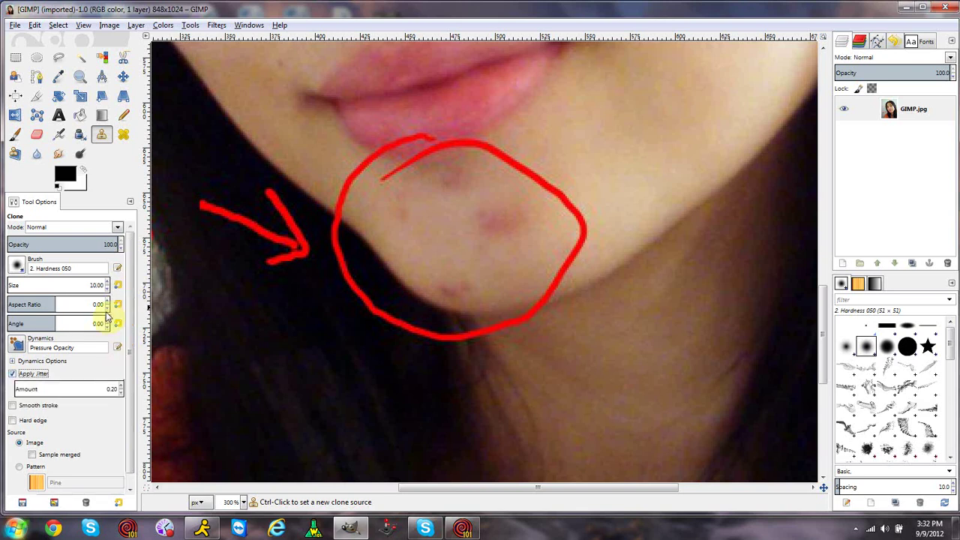
{"action": "left_click", "coordinate": [92, 284]}
{"action": "left_click_drag", "start_coordinate": [98, 285], "coordinate": [12, 284]}
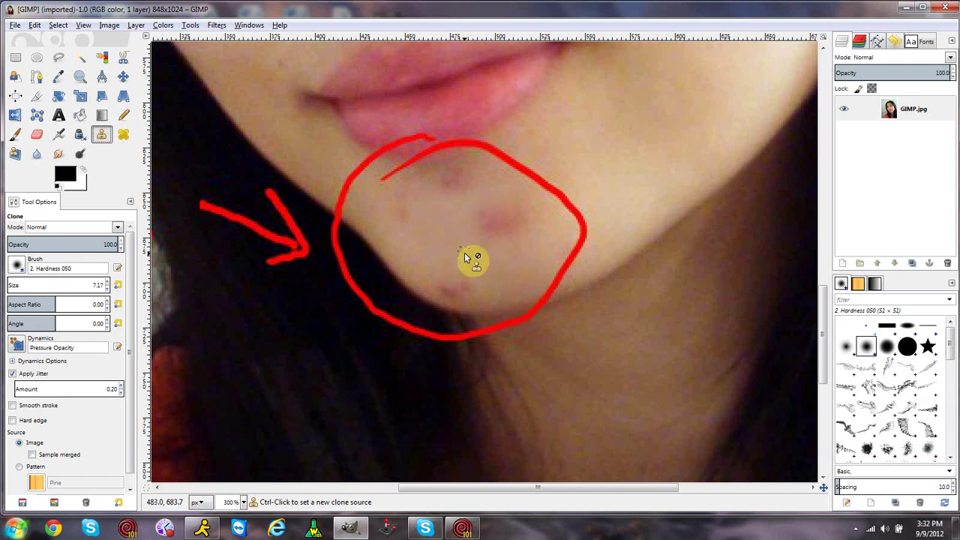
Step: Clone clean skin from just below the large red pimple in the middle of the chin over that pimple
{"action": "left_click", "coordinate": [445, 218], "text": "ctrl"}
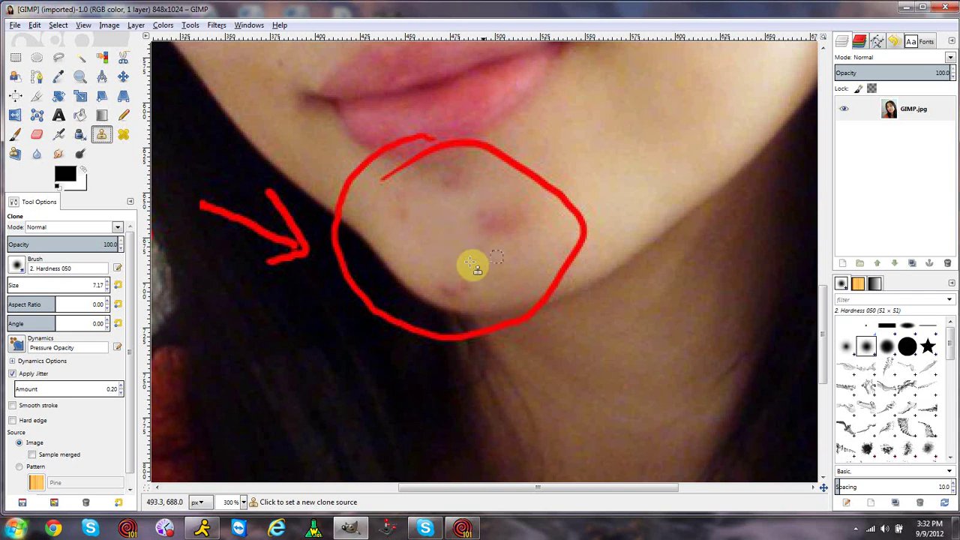
{"action": "left_click", "coordinate": [512, 255], "text": "ctrl"}
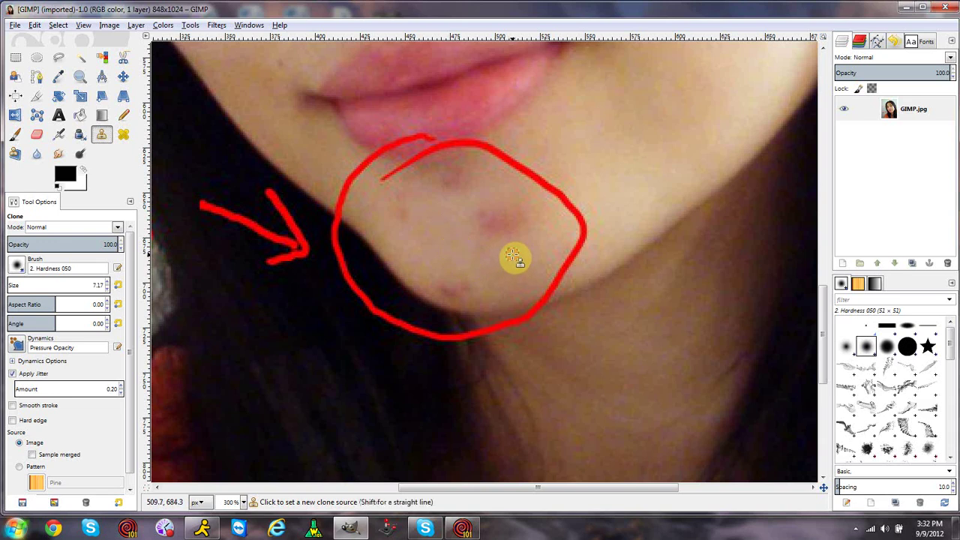
{"action": "left_click", "coordinate": [512, 255], "text": "ctrl"}
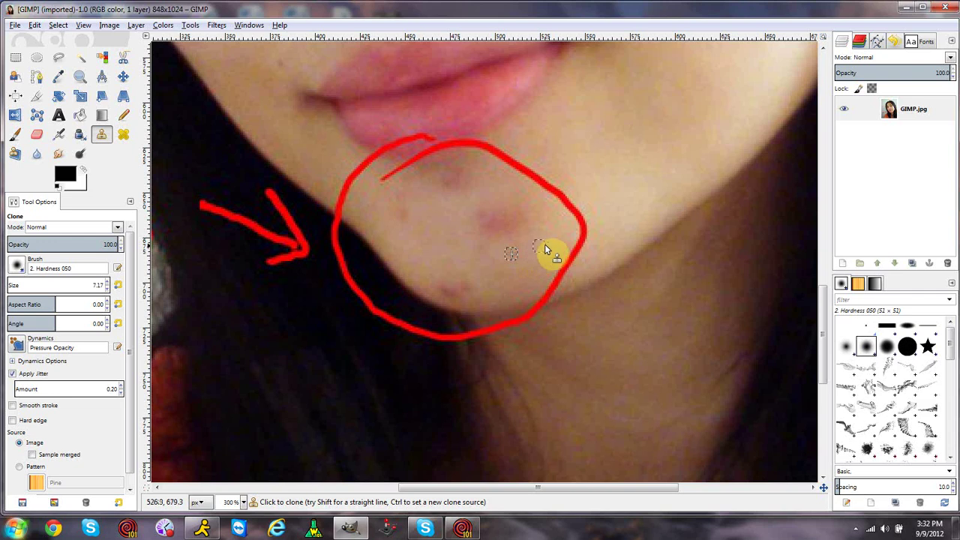
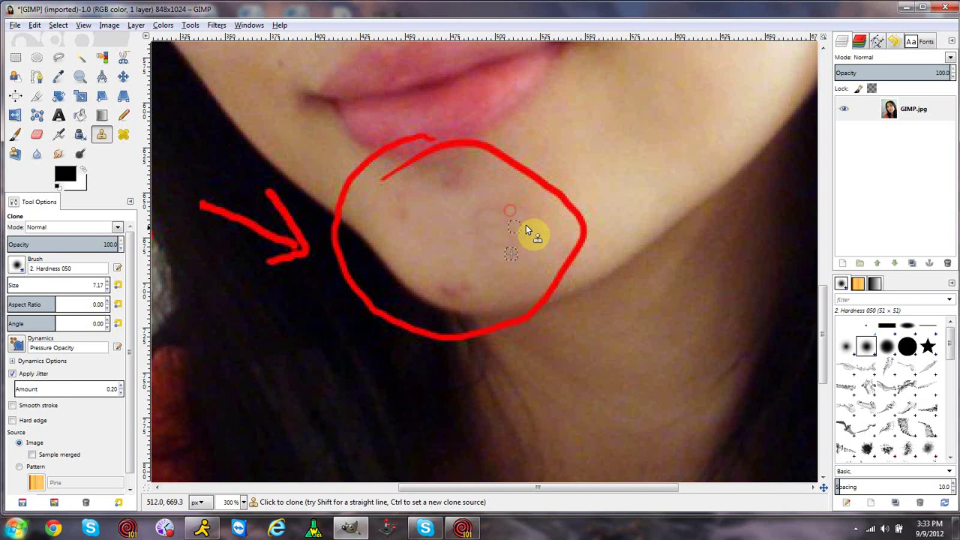
{"action": "mouse_move", "coordinate": [480, 219]}
{"action": "left_mouse_down"}
{"action": "mouse_move", "coordinate": [519, 242]}
{"action": "mouse_move", "coordinate": [524, 224]}
{"action": "mouse_move", "coordinate": [524, 248]}
{"action": "mouse_move", "coordinate": [516, 226]}
{"action": "mouse_move", "coordinate": [513, 239]}
{"action": "mouse_move", "coordinate": [522, 241]}
{"action": "mouse_move", "coordinate": [513, 244]}
{"action": "mouse_move", "coordinate": [490, 229]}
{"action": "mouse_move", "coordinate": [539, 232]}
{"action": "mouse_move", "coordinate": [546, 222]}
{"action": "mouse_move", "coordinate": [470, 212]}
{"action": "mouse_move", "coordinate": [486, 242]}
{"action": "mouse_move", "coordinate": [521, 215]}
{"action": "mouse_move", "coordinate": [499, 225]}
{"action": "left_mouse_up"}
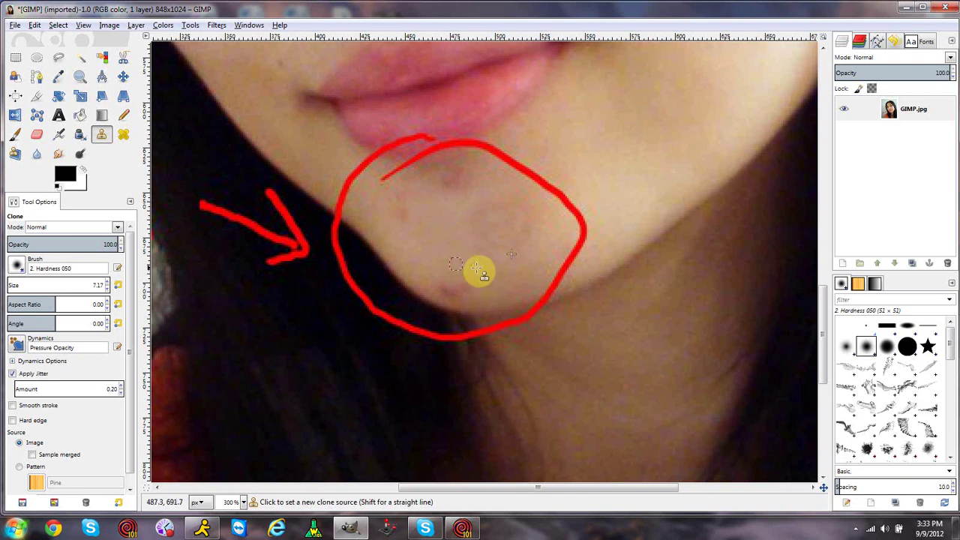
Step: Clone clean skin from beside the pimples at the lower edge of the chin over those pimples
{"action": "left_click", "coordinate": [496, 287], "text": "ctrl"}
{"action": "left_click", "coordinate": [491, 284], "text": "ctrl"}
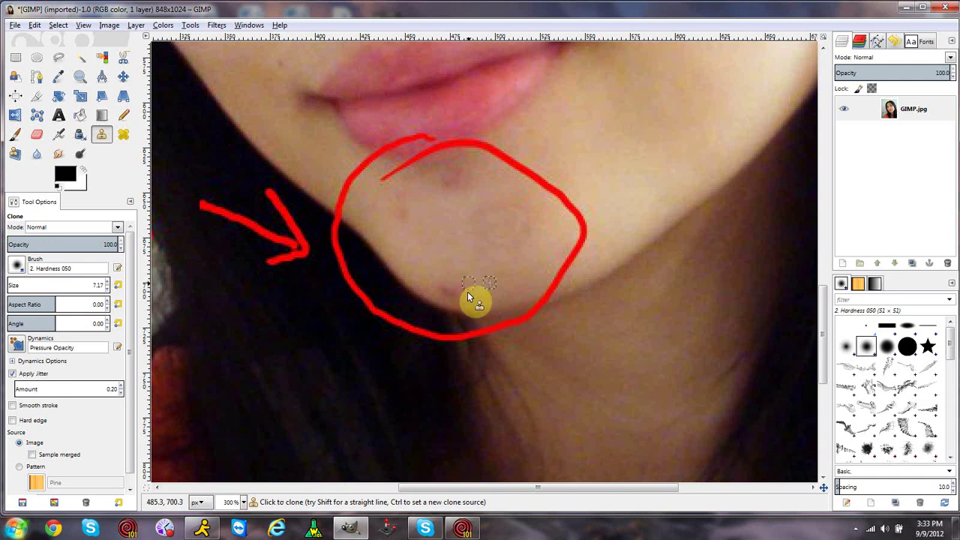
{"action": "left_click", "coordinate": [463, 292]}
{"action": "left_click", "coordinate": [451, 289]}
Step: Smudge the cloned patch in the middle of the chin with many short dabs to blend it into the surrounding skin
{"action": "left_click", "coordinate": [58, 154]}
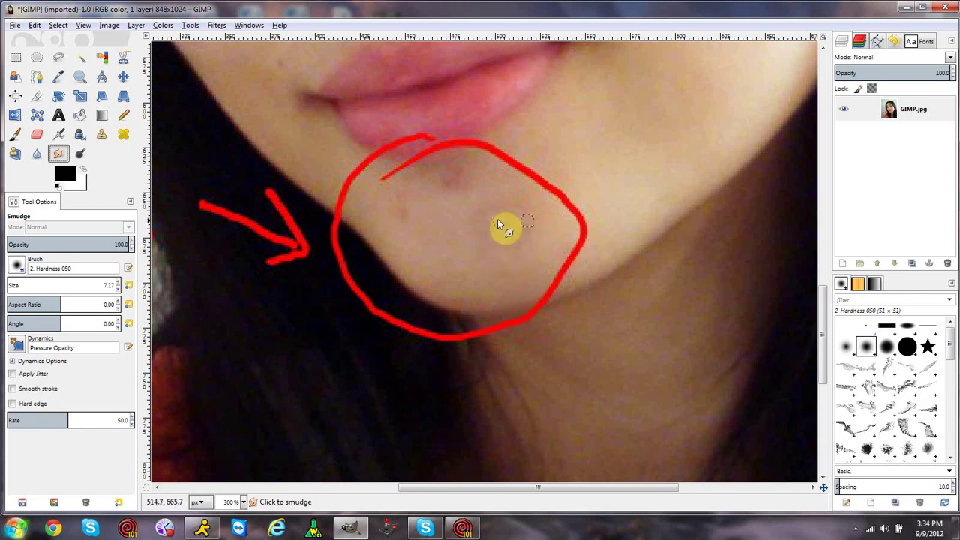
{"action": "left_click", "coordinate": [463, 236]}
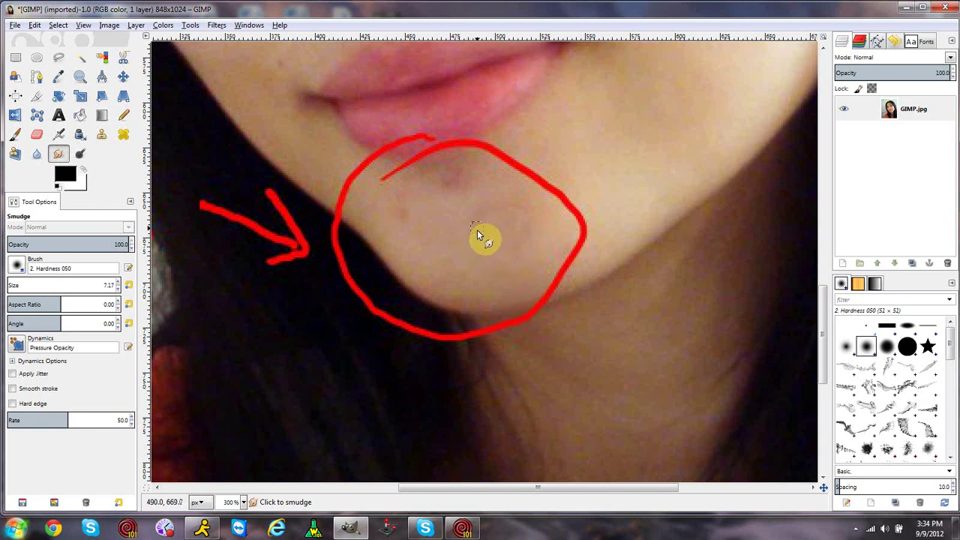
{"action": "left_click", "coordinate": [486, 234]}
{"action": "left_click", "coordinate": [480, 248]}
{"action": "left_click", "coordinate": [517, 249]}
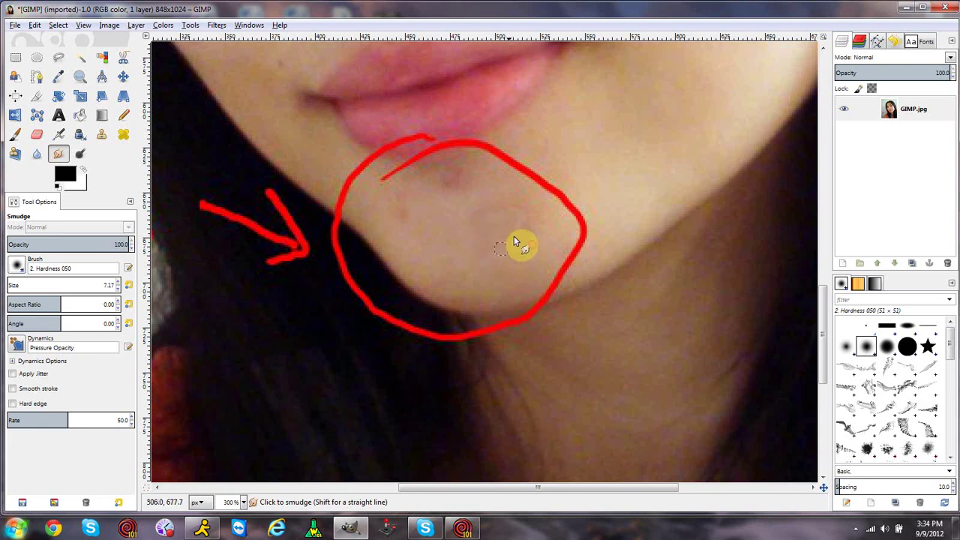
{"action": "left_click", "coordinate": [526, 233]}
{"action": "left_click", "coordinate": [537, 218]}
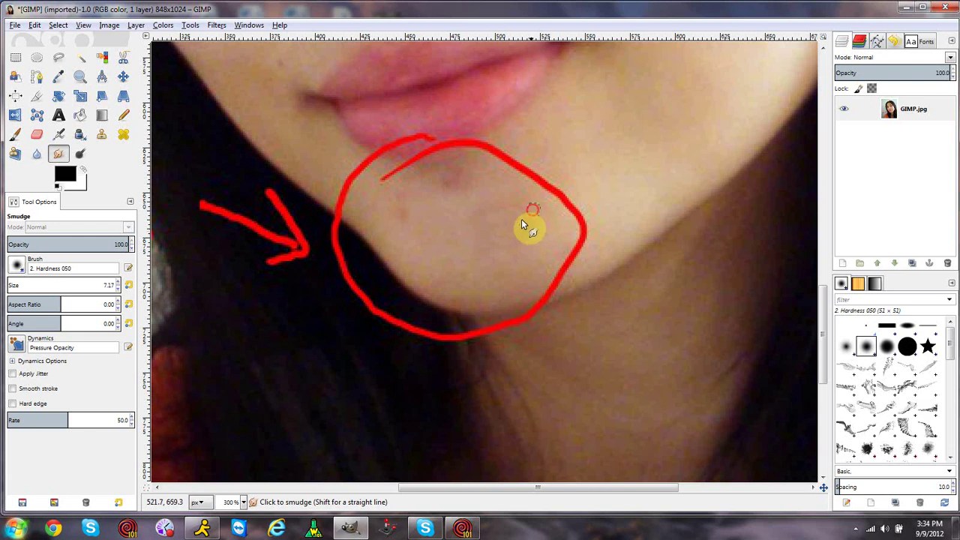
{"action": "left_click", "coordinate": [486, 255]}
{"action": "left_click", "coordinate": [499, 200]}
{"action": "left_click", "coordinate": [528, 210]}
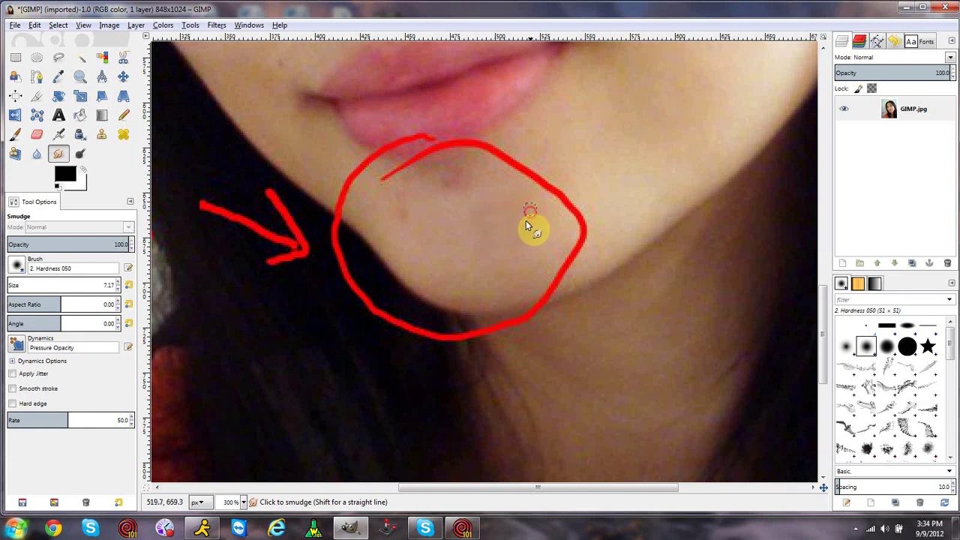
{"action": "left_click", "coordinate": [459, 249]}
{"action": "left_click", "coordinate": [468, 216]}
{"action": "left_click", "coordinate": [509, 205]}
{"action": "left_click", "coordinate": [500, 185]}
{"action": "left_click", "coordinate": [495, 200]}
{"action": "left_click", "coordinate": [480, 214]}
{"action": "left_click", "coordinate": [470, 232]}
{"action": "left_click", "coordinate": [523, 258]}
{"action": "left_click", "coordinate": [497, 258]}
{"action": "left_click", "coordinate": [466, 240]}
{"action": "left_click", "coordinate": [480, 216]}
{"action": "left_click", "coordinate": [517, 201]}
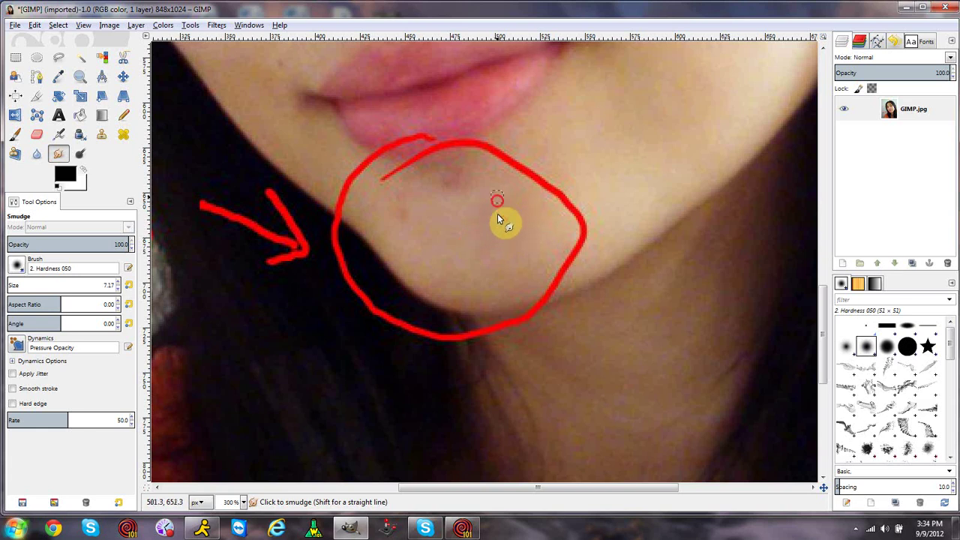
{"action": "left_click", "coordinate": [467, 215]}
{"action": "left_click", "coordinate": [489, 204]}
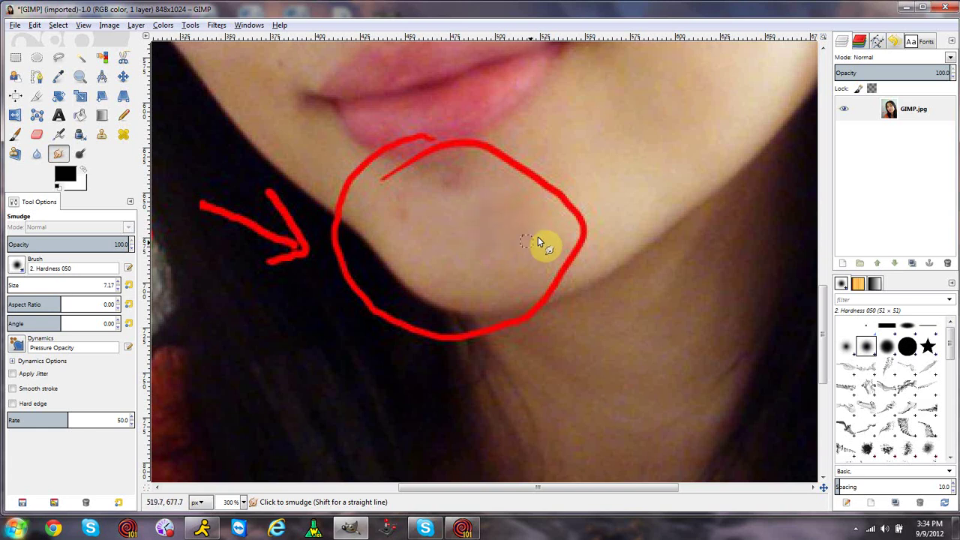
{"action": "left_click", "coordinate": [489, 242]}
Step: Blur the small pimple near the left edge of the circled chin area with the Blur / Sharpen tool
{"action": "left_click", "coordinate": [36, 155]}
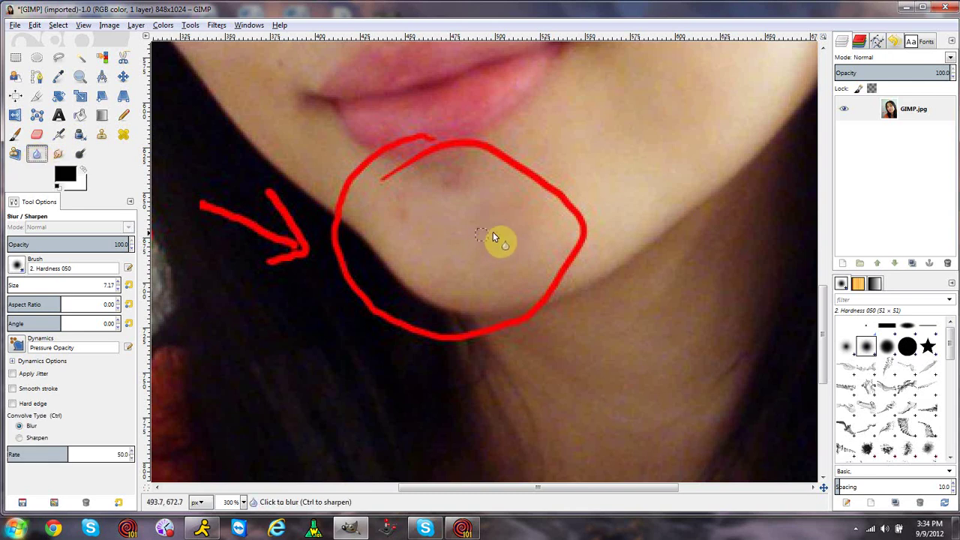
{"action": "left_click_drag", "start_coordinate": [402, 214], "coordinate": [416, 227]}
{"action": "left_click", "coordinate": [401, 215]}
{"action": "left_click", "coordinate": [397, 218]}
{"action": "left_click", "coordinate": [437, 217]}
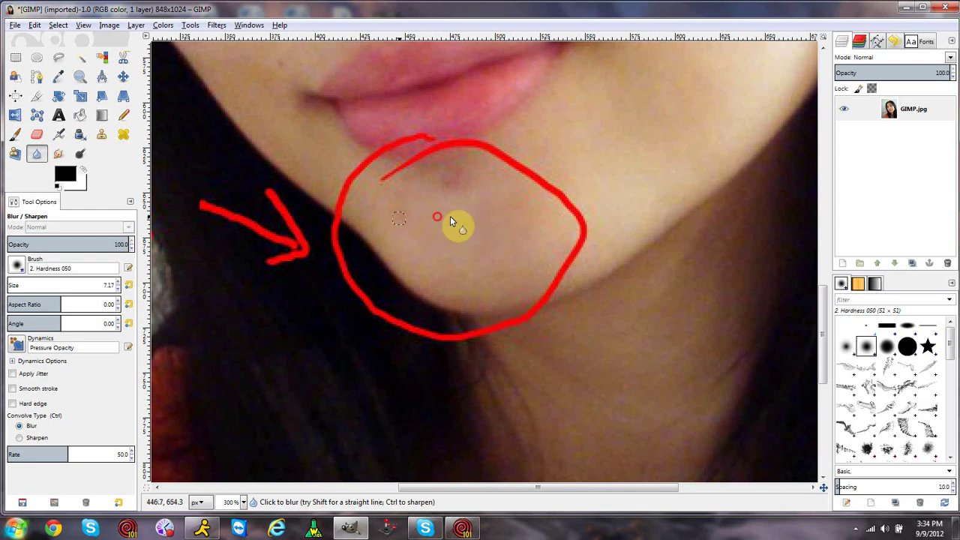
Step: Smudge away the small pimple near the left edge of the circled area and smooth the skin across the chin
{"action": "left_click", "coordinate": [60, 152]}
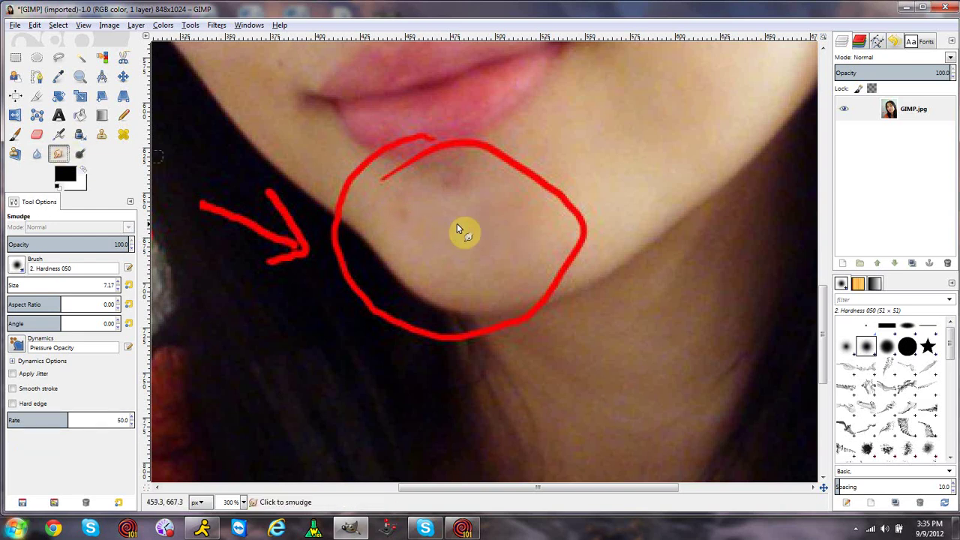
{"action": "left_click_drag", "start_coordinate": [399, 225], "coordinate": [401, 231]}
{"action": "left_click", "coordinate": [405, 210]}
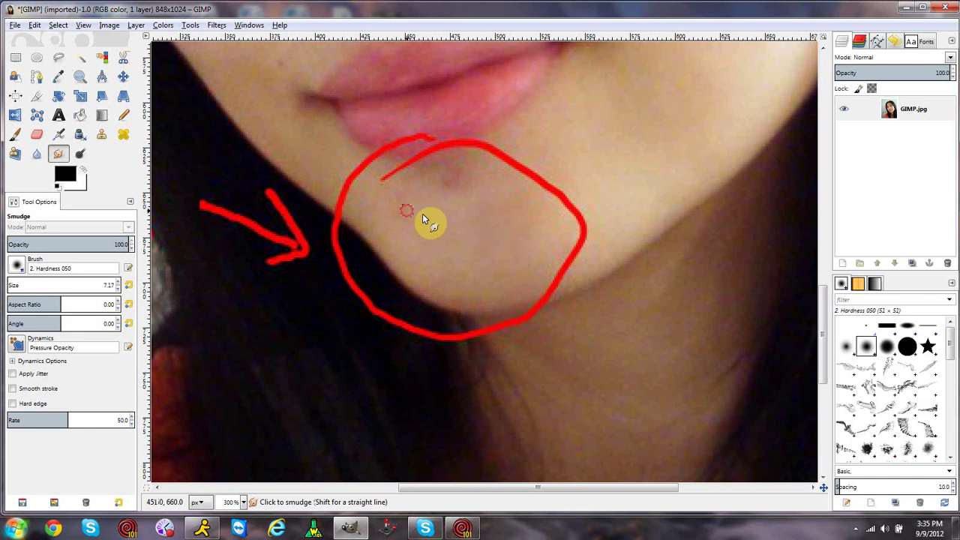
{"action": "left_click", "coordinate": [408, 234]}
{"action": "mouse_move", "coordinate": [415, 208]}
{"action": "left_mouse_down"}
{"action": "mouse_move", "coordinate": [392, 210]}
{"action": "mouse_move", "coordinate": [431, 225]}
{"action": "mouse_move", "coordinate": [453, 210]}
{"action": "mouse_move", "coordinate": [498, 223]}
{"action": "mouse_move", "coordinate": [498, 250]}
{"action": "mouse_move", "coordinate": [479, 251]}
{"action": "mouse_move", "coordinate": [442, 225]}
{"action": "mouse_move", "coordinate": [398, 233]}
{"action": "mouse_move", "coordinate": [410, 217]}
{"action": "mouse_move", "coordinate": [407, 233]}
{"action": "mouse_move", "coordinate": [402, 213]}
{"action": "mouse_move", "coordinate": [427, 215]}
{"action": "mouse_move", "coordinate": [391, 215]}
{"action": "mouse_move", "coordinate": [394, 228]}
{"action": "mouse_move", "coordinate": [372, 208]}
{"action": "mouse_move", "coordinate": [428, 209]}
{"action": "mouse_move", "coordinate": [400, 225]}
{"action": "mouse_move", "coordinate": [409, 209]}
{"action": "mouse_move", "coordinate": [401, 213]}
{"action": "mouse_move", "coordinate": [399, 228]}
{"action": "mouse_move", "coordinate": [416, 209]}
{"action": "mouse_move", "coordinate": [393, 209]}
{"action": "mouse_move", "coordinate": [391, 220]}
{"action": "mouse_move", "coordinate": [409, 228]}
{"action": "mouse_move", "coordinate": [417, 205]}
{"action": "mouse_move", "coordinate": [396, 237]}
{"action": "left_mouse_up"}
{"action": "mouse_move", "coordinate": [446, 263]}
{"action": "left_mouse_down"}
{"action": "mouse_move", "coordinate": [493, 209]}
{"action": "mouse_move", "coordinate": [534, 228]}
{"action": "left_mouse_up"}
{"action": "mouse_move", "coordinate": [470, 233]}
{"action": "left_mouse_down"}
{"action": "mouse_move", "coordinate": [518, 211]}
{"action": "mouse_move", "coordinate": [508, 199]}
{"action": "left_mouse_up"}
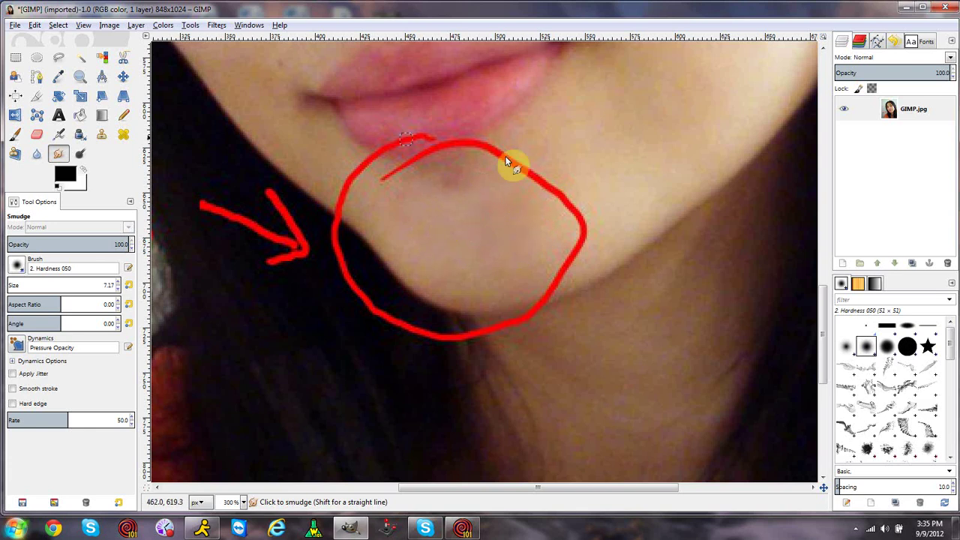
Step: Examine the retouched chin both within the whole portrait and close up
{"action": "scroll", "coordinate": [508, 211], "scroll_direction": "down", "scroll_amount": 2}
{"action": "scroll", "coordinate": [508, 206], "scroll_direction": "down", "scroll_amount": 3}
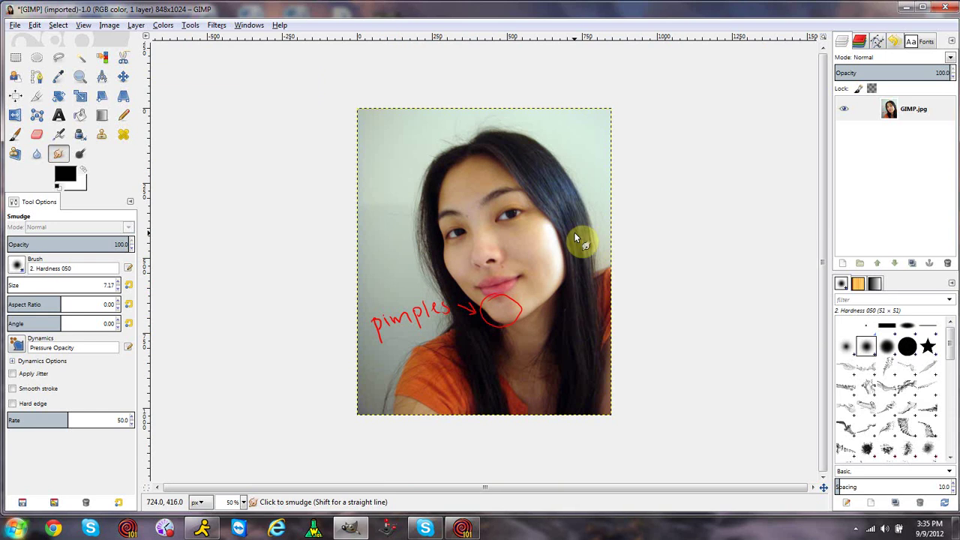
{"action": "scroll", "coordinate": [592, 244], "scroll_direction": "up", "scroll_amount": 3}
{"action": "scroll", "coordinate": [541, 342], "scroll_direction": "down", "scroll_amount": 3}
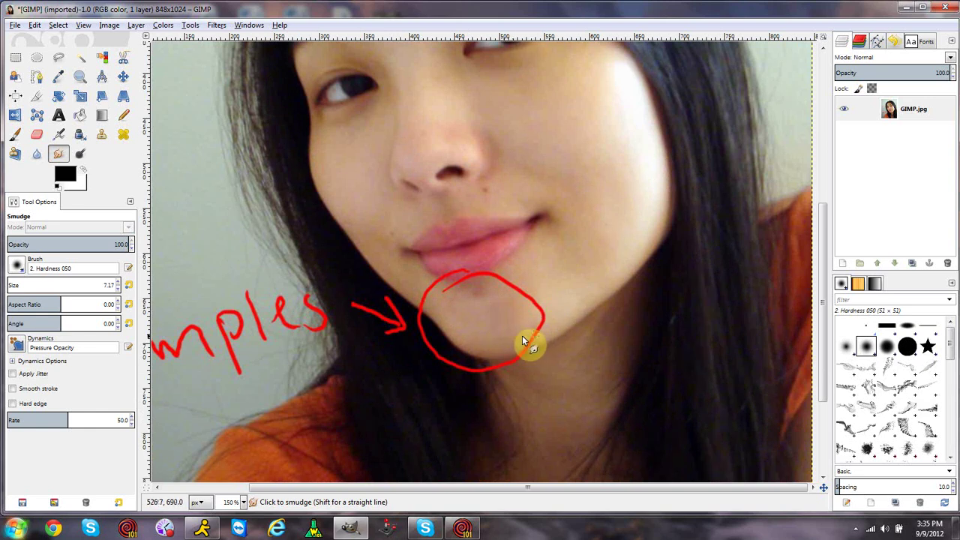
{"action": "scroll", "coordinate": [523, 324], "scroll_direction": "down", "scroll_amount": 3}
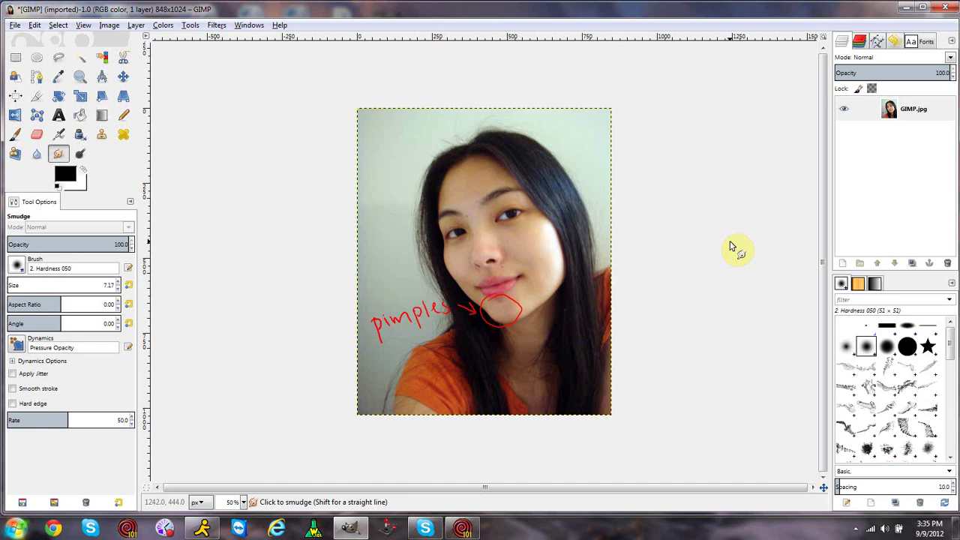
{"action": "key", "text": "plus"}
{"action": "key", "text": "plus"}
{"action": "key", "text": "minus"}
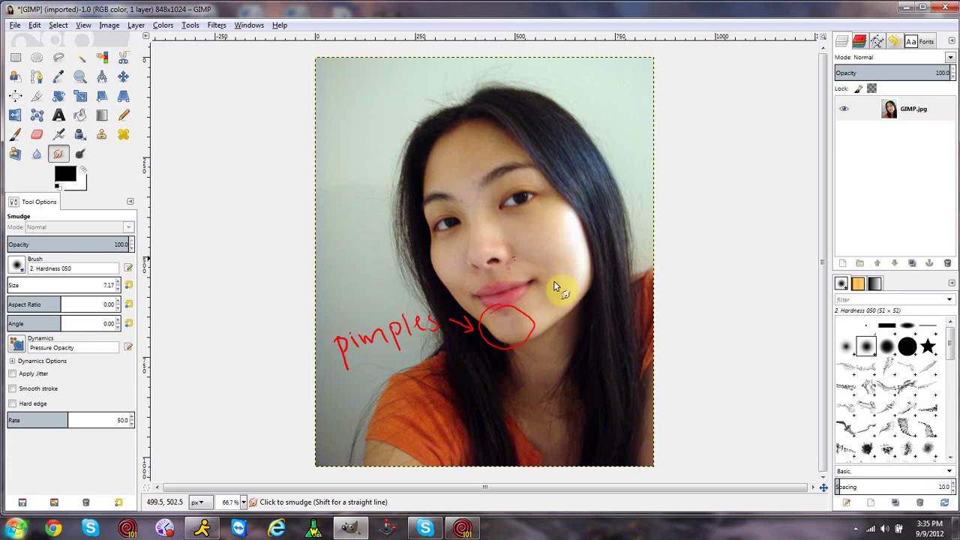
{"action": "left_click", "coordinate": [102, 134]}
{"action": "left_click", "coordinate": [59, 154]}
{"action": "left_click", "coordinate": [33, 162]}
{"action": "left_click", "coordinate": [35, 155]}
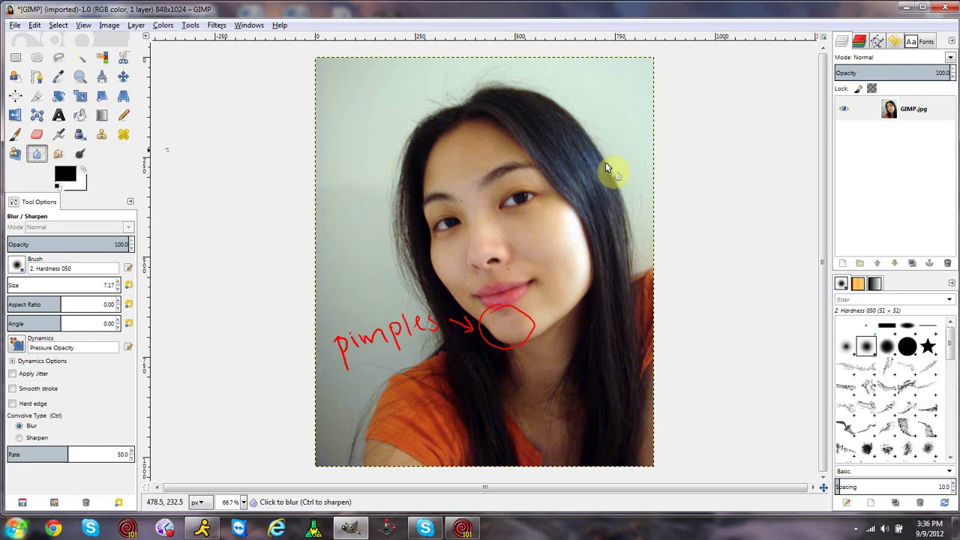
{"action": "left_click", "coordinate": [78, 133]}
{"action": "left_click", "coordinate": [99, 135]}
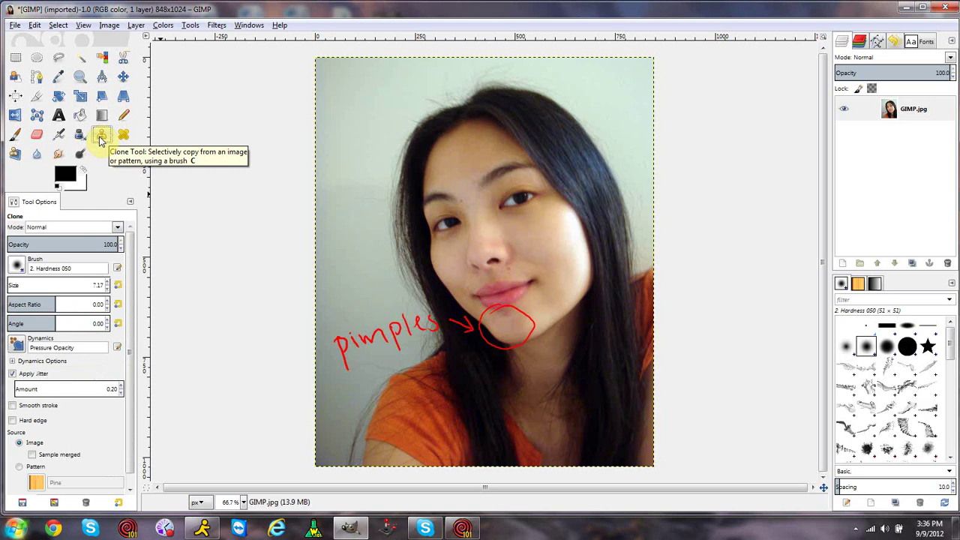
{"action": "left_click", "coordinate": [81, 76]}
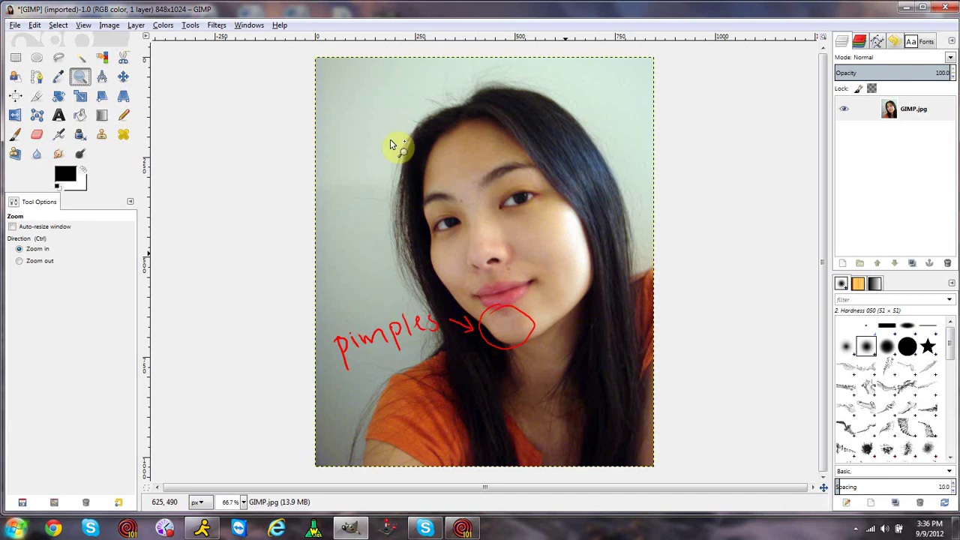
Step: Set the Clone tool's brush size to 118.17
{"action": "left_click", "coordinate": [103, 138]}
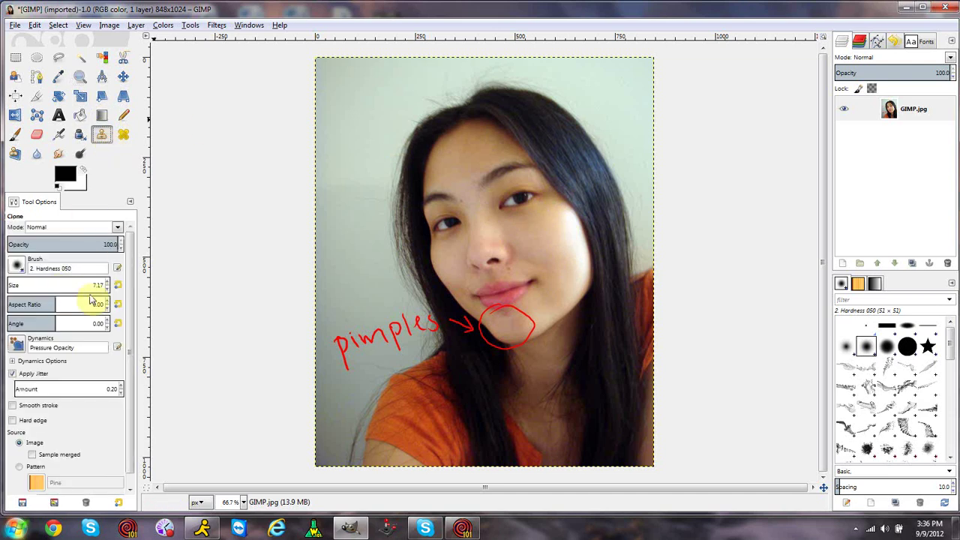
{"action": "left_click", "coordinate": [11, 286]}
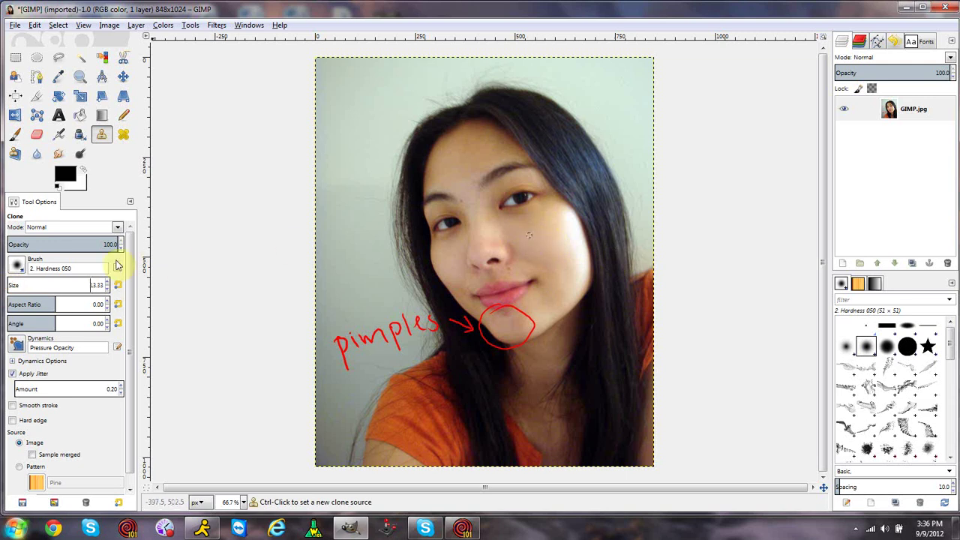
{"action": "left_click_drag", "start_coordinate": [13, 285], "coordinate": [15, 282]}
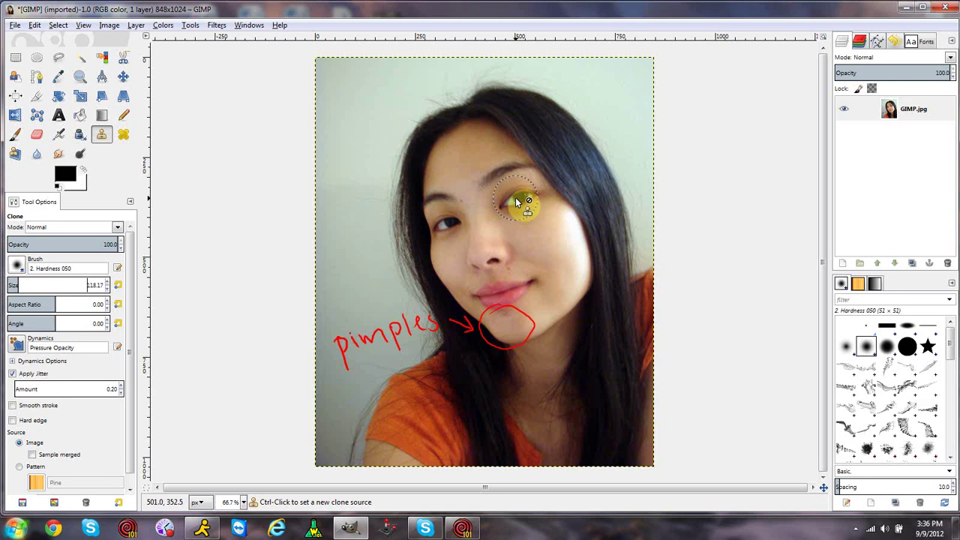
Step: Try cloning the eye nearer the long hair onto the cheek just below it, and undo the clone
{"action": "left_click", "coordinate": [517, 200], "text": "ctrl"}
{"action": "left_click", "coordinate": [541, 241]}
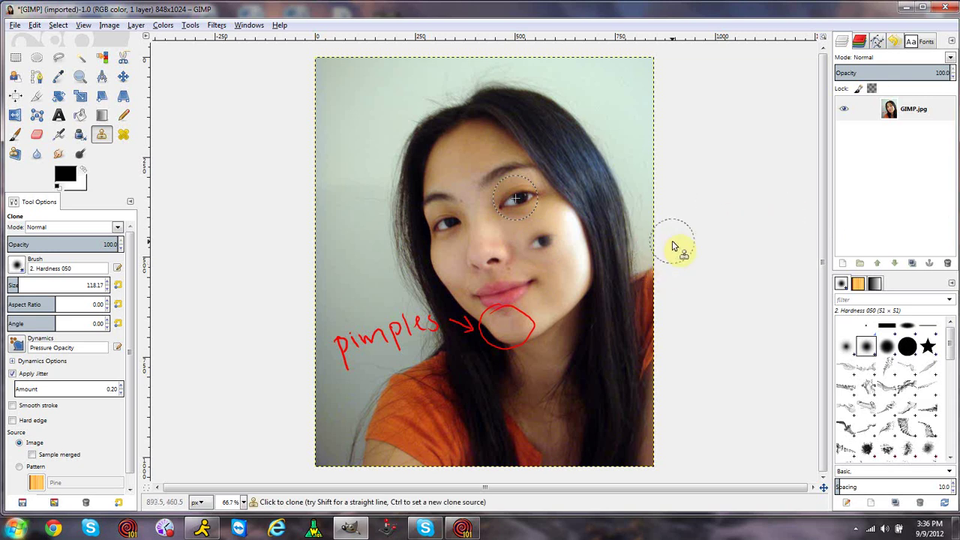
{"action": "key", "text": "ctrl+z"}
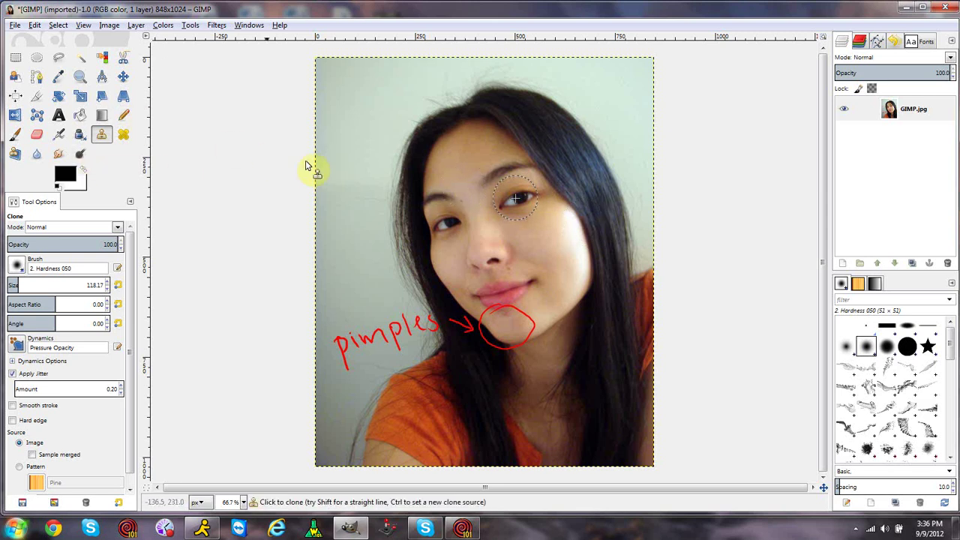
Step: Smudge the hair beside the eye inward onto the cheek with a large brush, and smudge the skin along the upper lip
{"action": "left_click", "coordinate": [58, 153]}
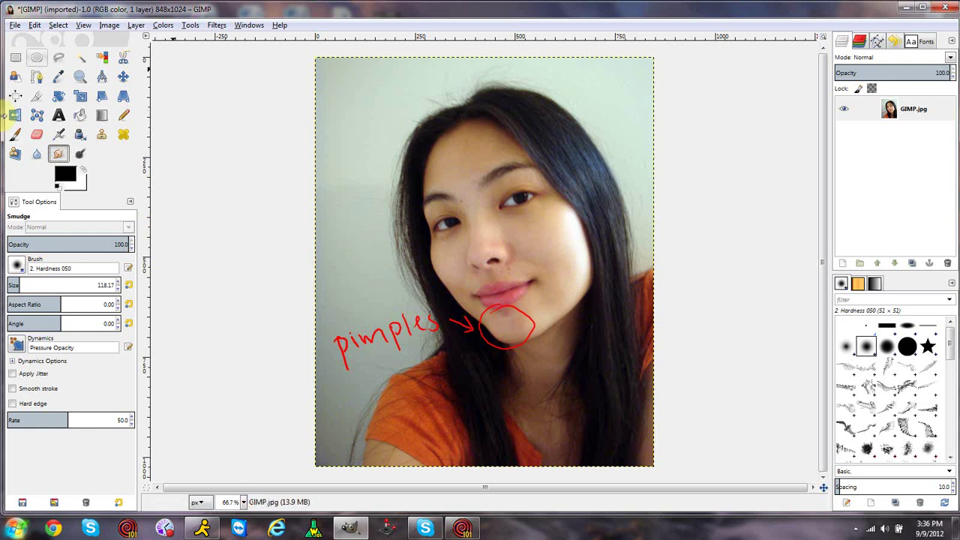
{"action": "left_click", "coordinate": [98, 133]}
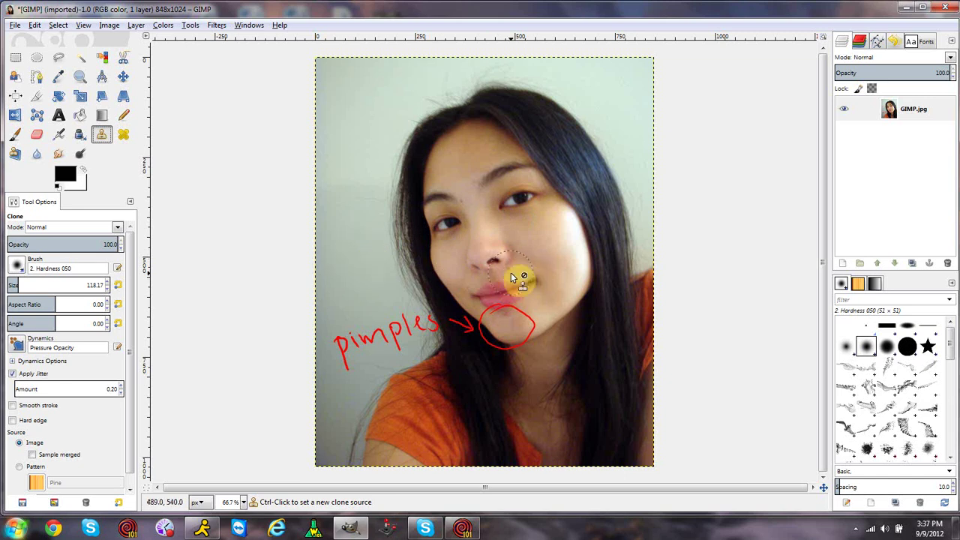
{"action": "left_click", "coordinate": [59, 155]}
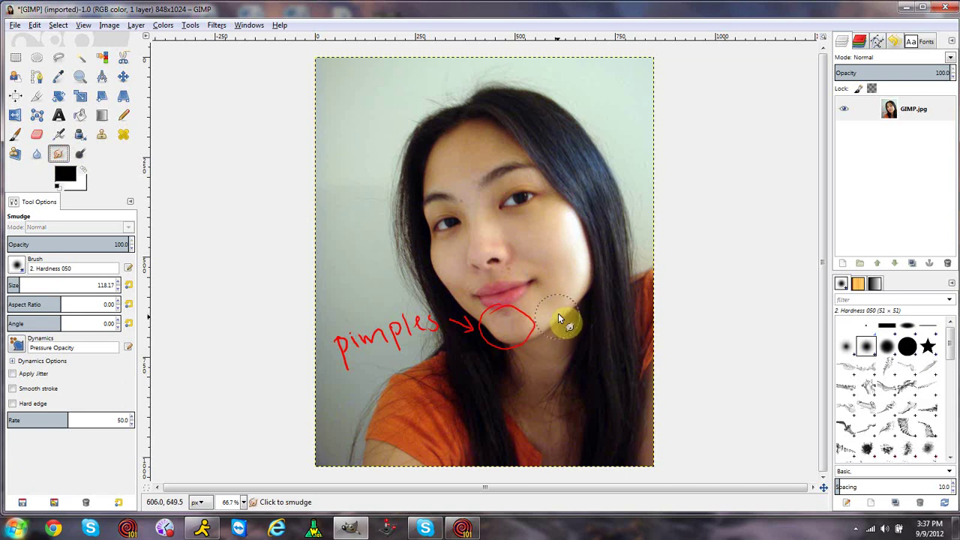
{"action": "left_click_drag", "start_coordinate": [602, 167], "coordinate": [546, 234]}
{"action": "mouse_move", "coordinate": [499, 284]}
{"action": "left_mouse_down"}
{"action": "mouse_move", "coordinate": [481, 296]}
{"action": "mouse_move", "coordinate": [525, 288]}
{"action": "left_mouse_up"}
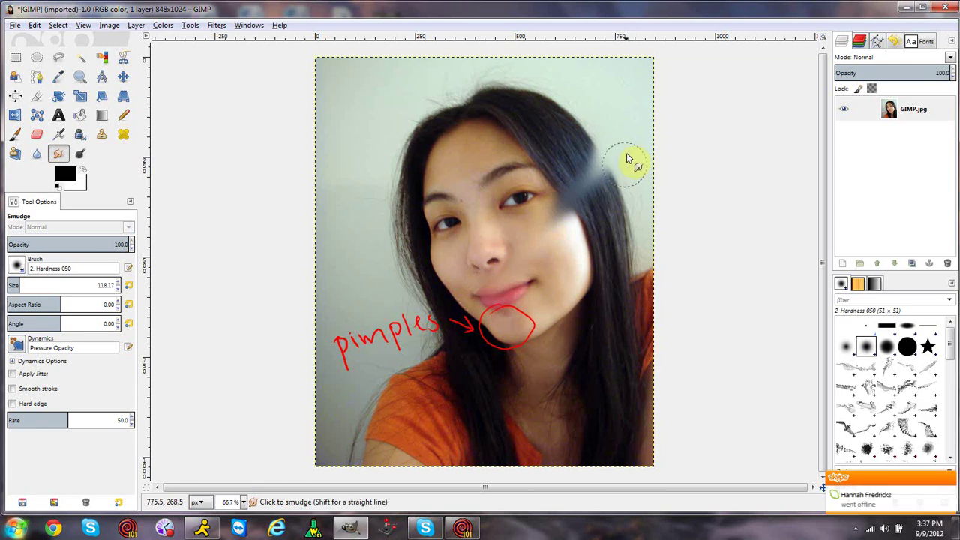